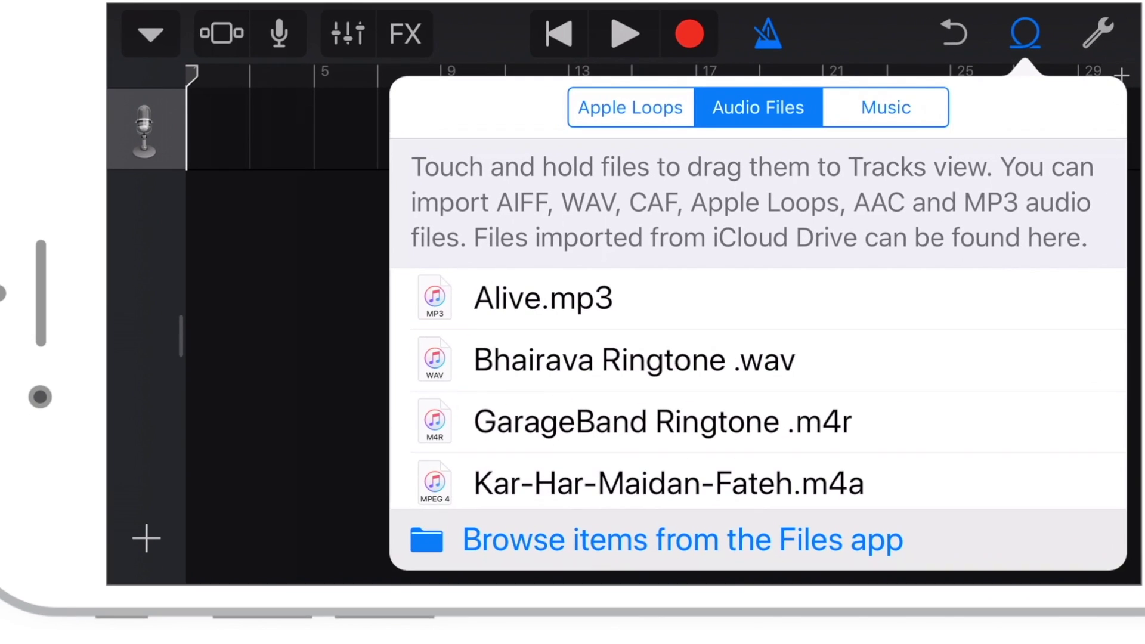
pyautogui.scroll(-5, 759, 329)
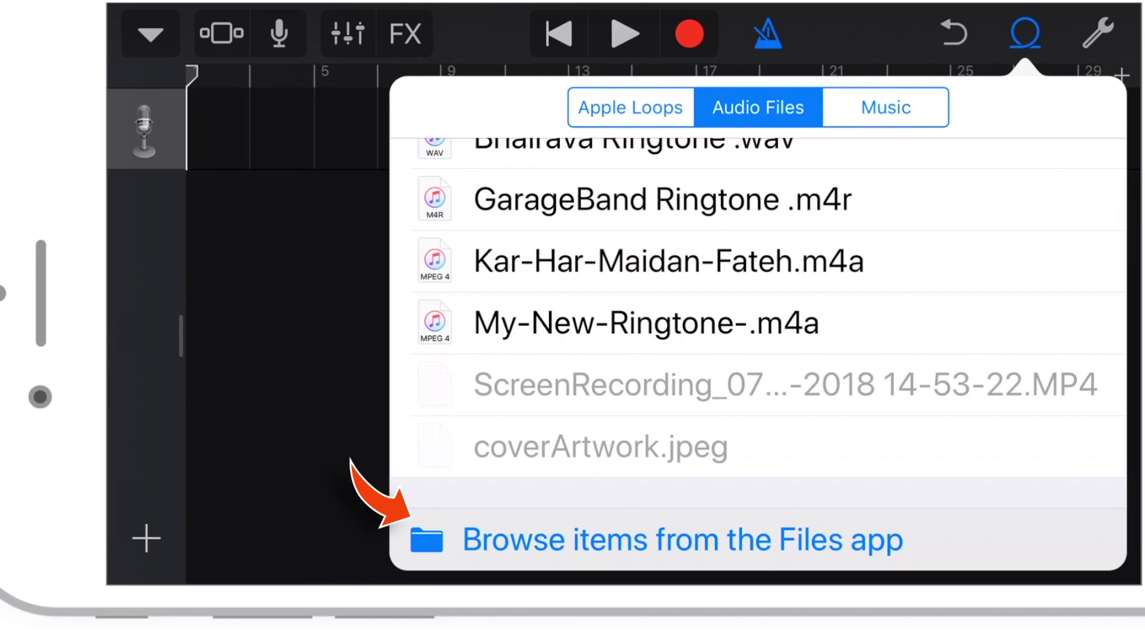
# Drag My-New-Ringtone-.m4a from the Audio Files list onto the track as a region
pyautogui.click(683, 539)
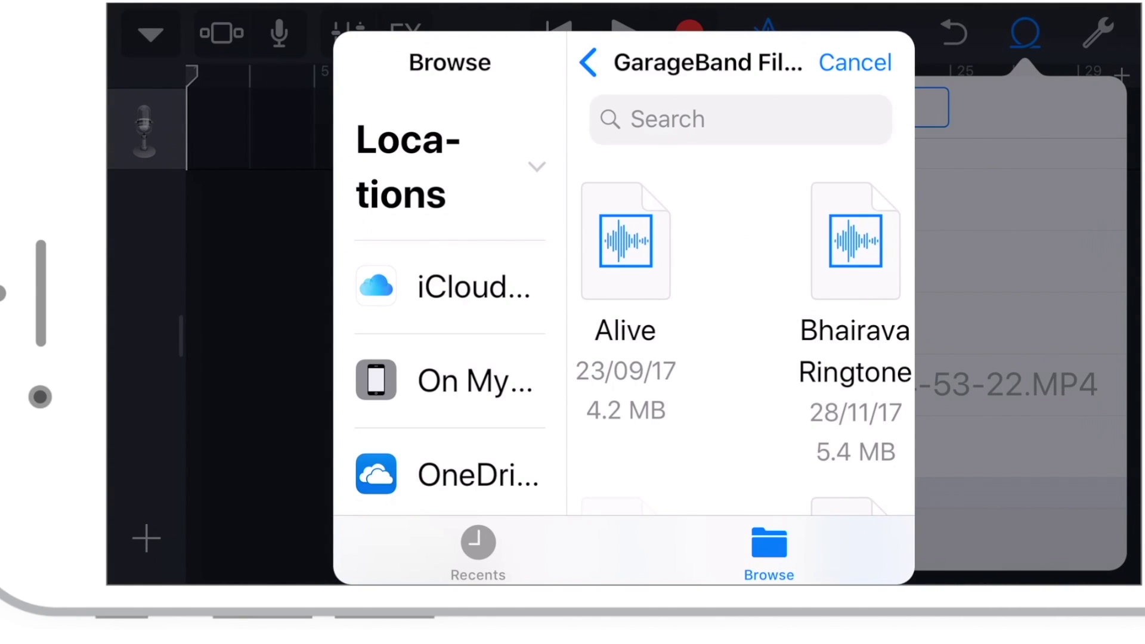
pyautogui.scroll(-10, 741, 340)
pyautogui.click(855, 61)
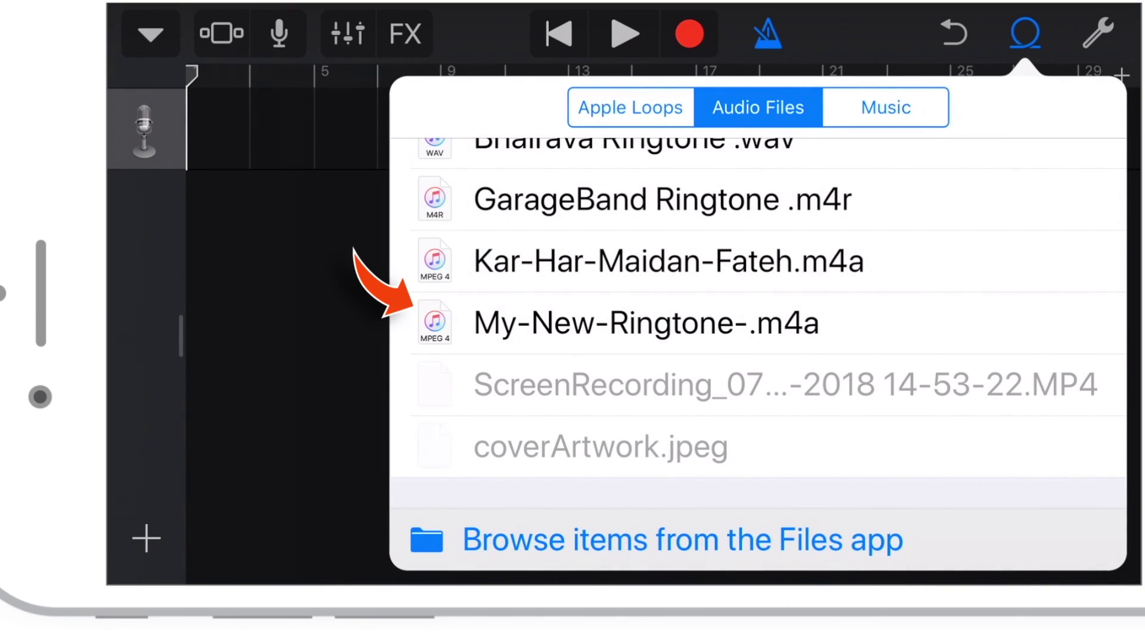
pyautogui.moveTo(645, 323)
pyautogui.mouseDown()
pyautogui.moveTo(269, 211)
pyautogui.moveTo(264, 128)
pyautogui.mouseUp()
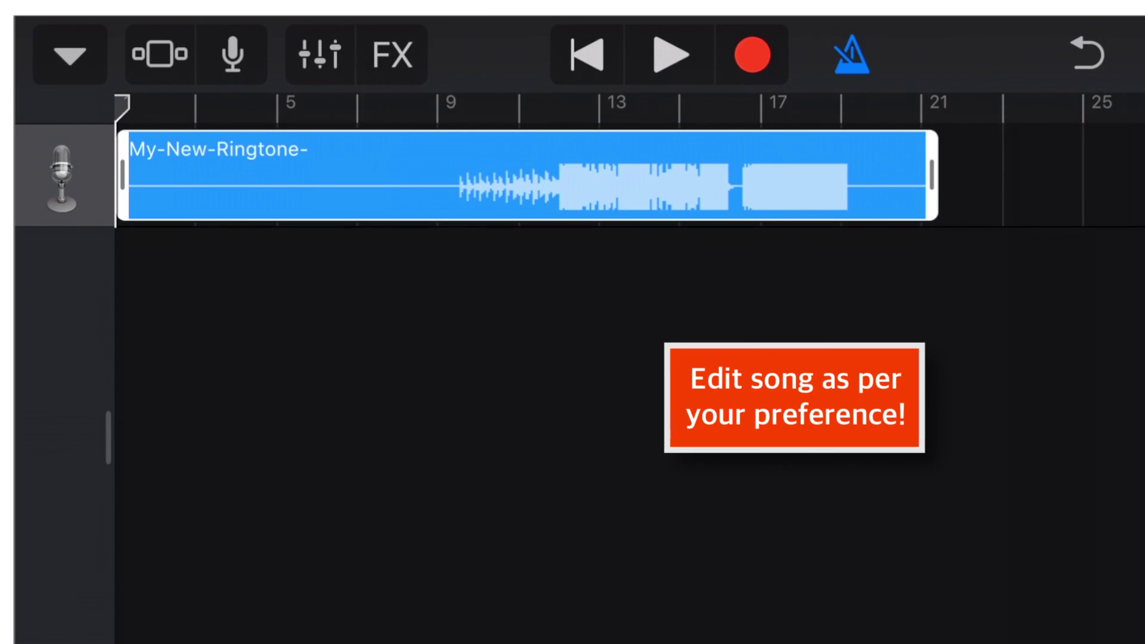
# Trim the start and end of the My-New-Ringtone region and move it to bar 1
pyautogui.moveTo(122, 176); pyautogui.dragTo(442, 176)
pyautogui.moveTo(933, 175); pyautogui.dragTo(879, 175)
pyautogui.scroll(3, 658, 176)
pyautogui.hscroll(-5, 573, 176)
pyautogui.moveTo(984, 176); pyautogui.dragTo(387, 175)
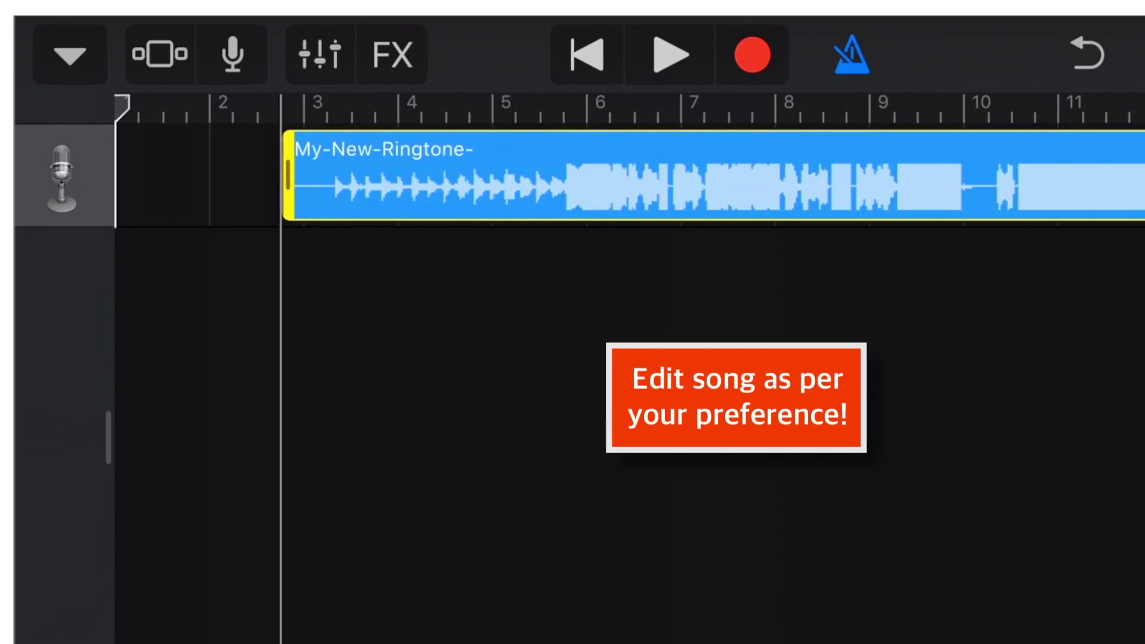
pyautogui.moveTo(626, 176); pyautogui.dragTo(461, 175)
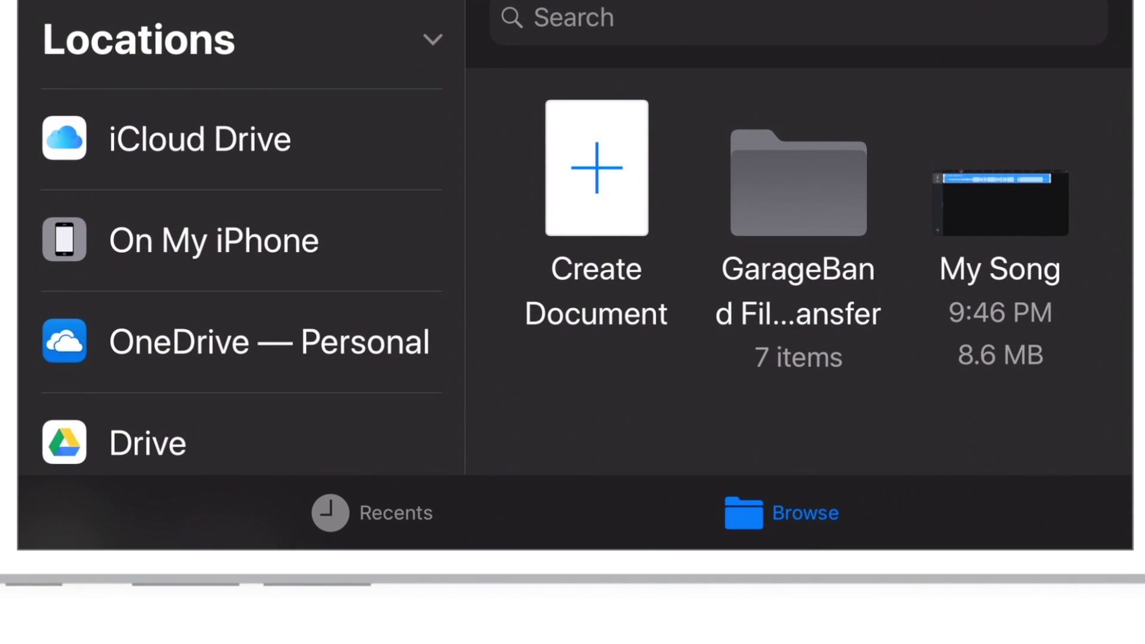
# Share the newest My Song from the My Songs Recents list
pyautogui.click(329, 512)
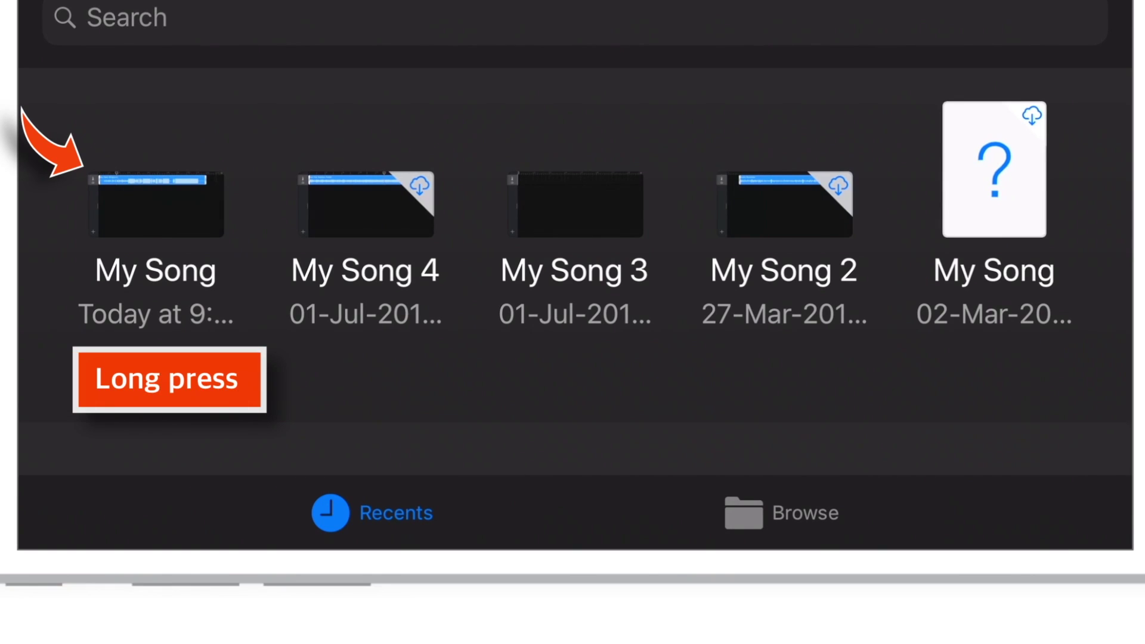
pyautogui.click(156, 204)
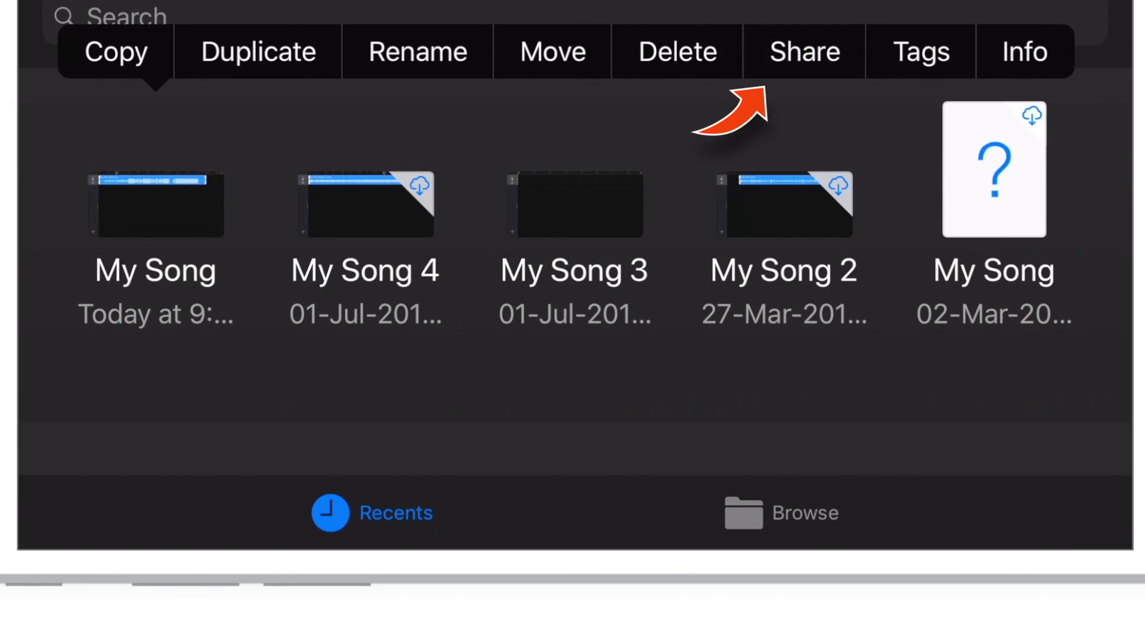
pyautogui.click(804, 50)
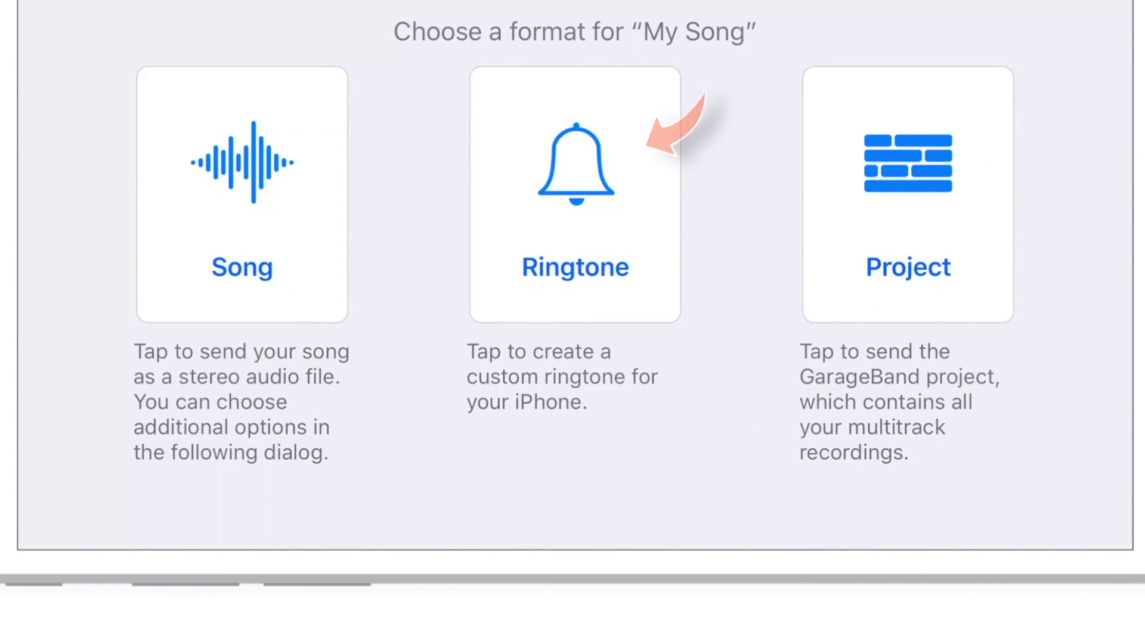
# Cancel the format choices, then select My Song in the GarageBand folder and share it
pyautogui.click(575, 194)
pyautogui.click(781, 512)
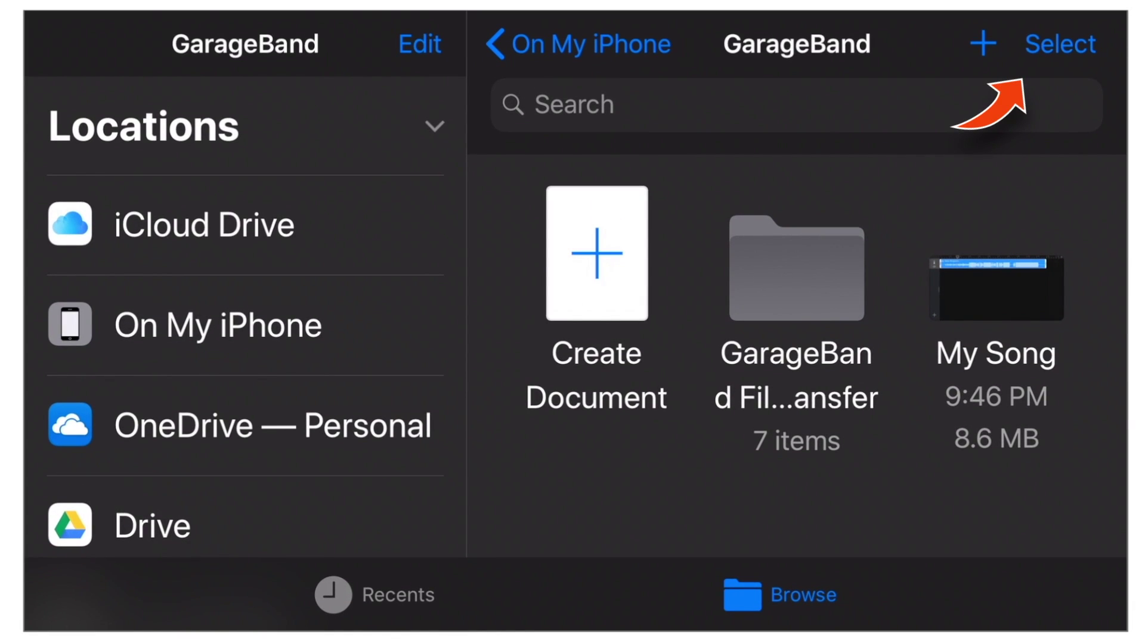
pyautogui.click(1060, 44)
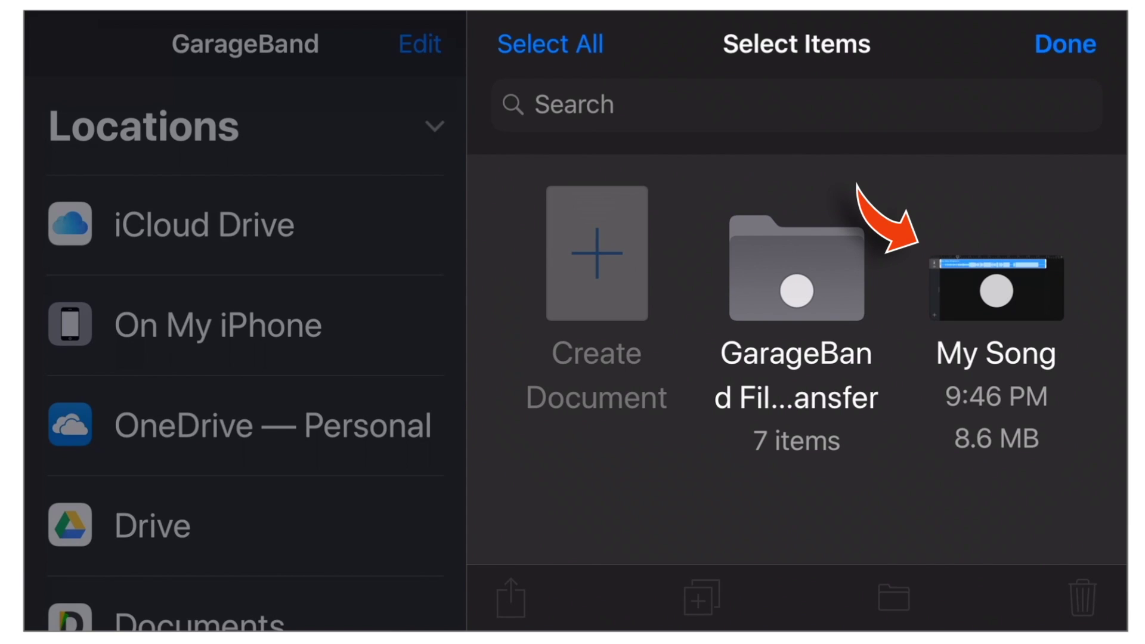
pyautogui.click(996, 289)
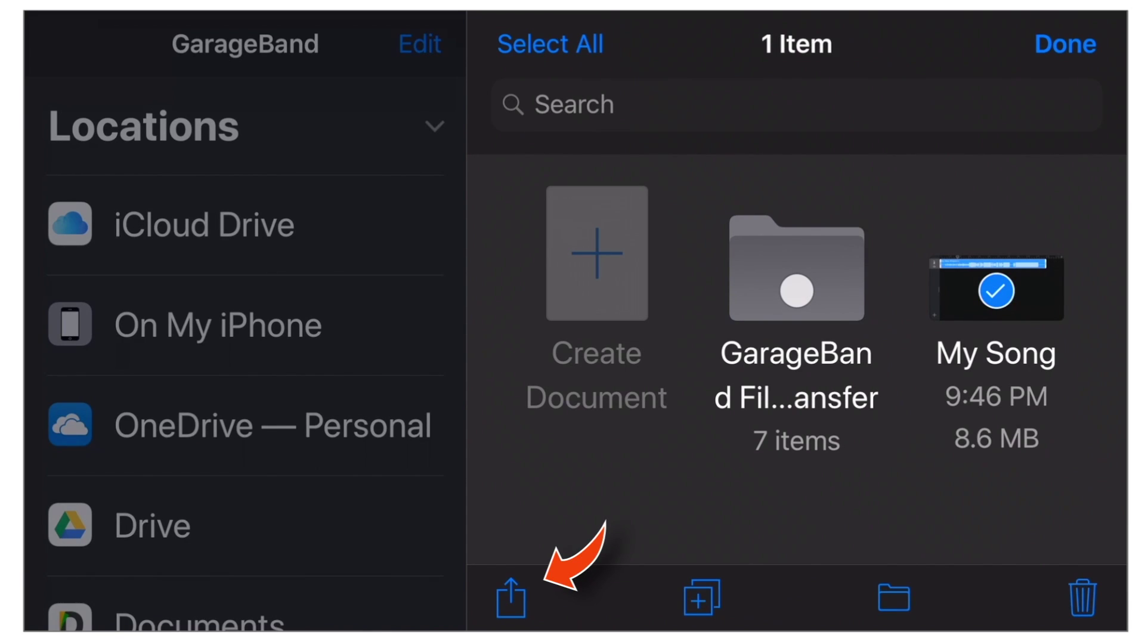
pyautogui.click(511, 597)
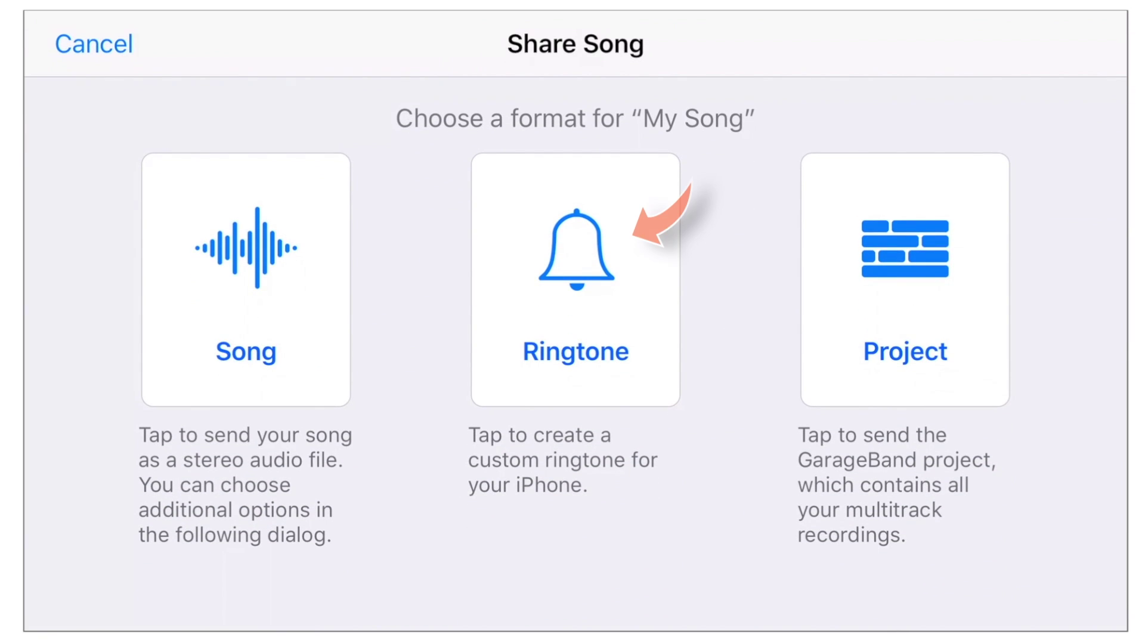
# Export My Song as the ringtone 'My New Ringtone 😎' and make it the Standard Ringtone
pyautogui.click(575, 279)
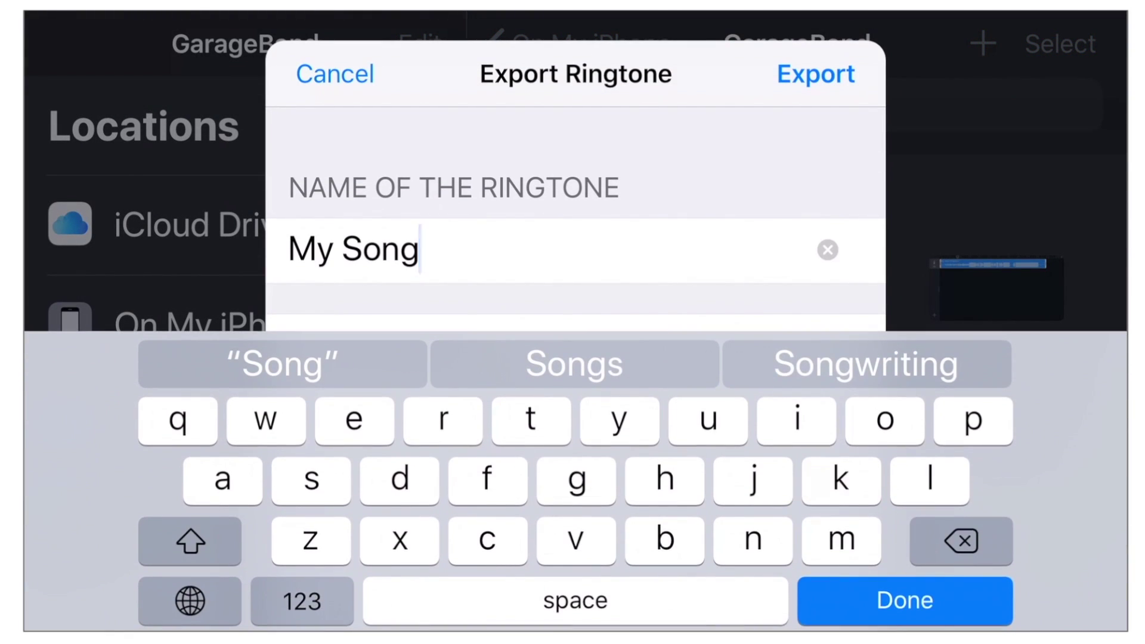
pyautogui.press('BackSpace')
pyautogui.press('BackSpace')
pyautogui.press('BackSpace')
pyautogui.write('My New Ringtone 😎')
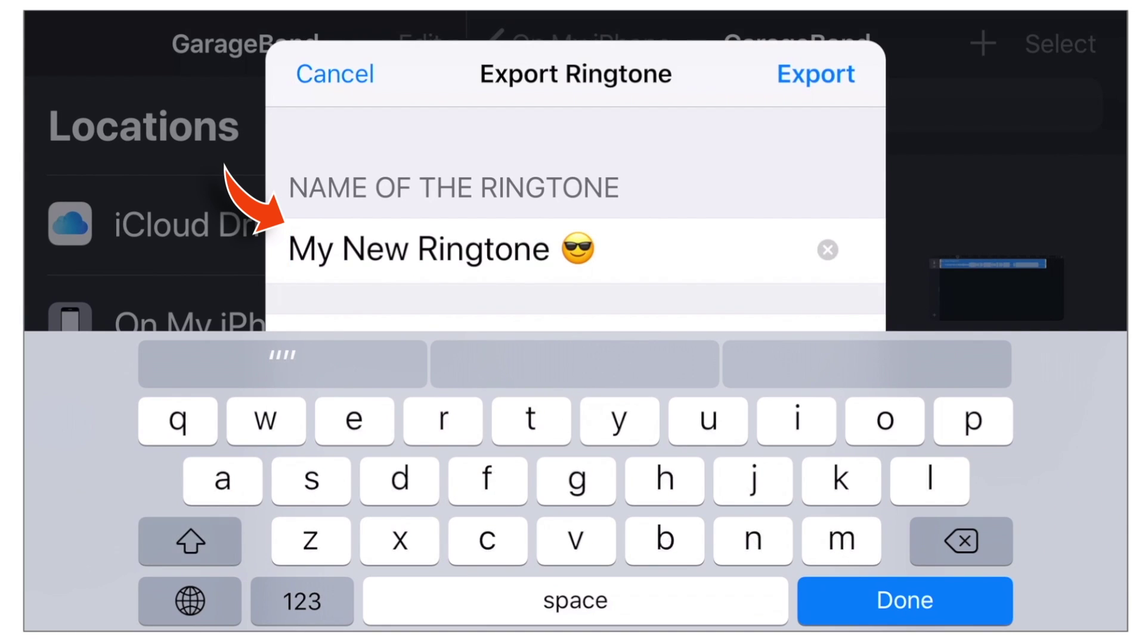
pyautogui.press('Return')
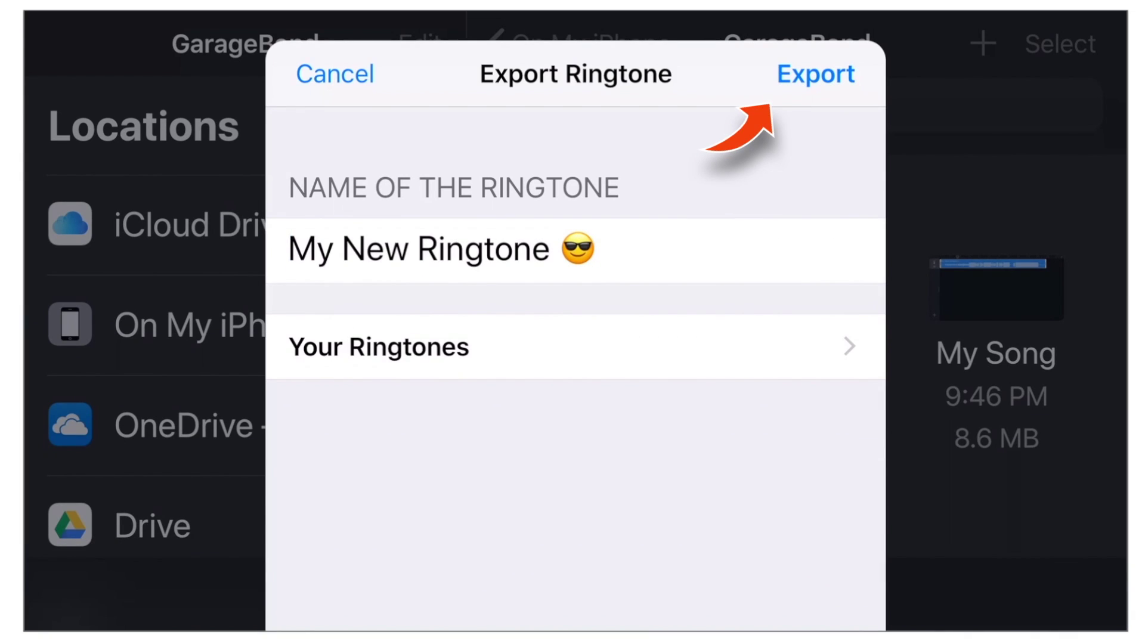
pyautogui.click(815, 74)
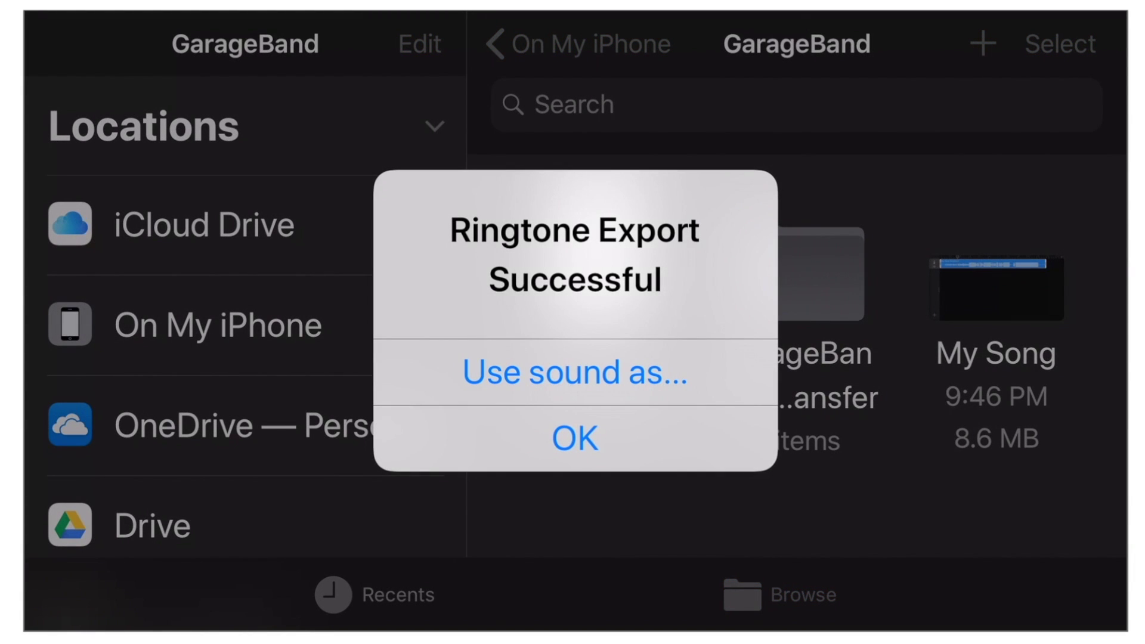
pyautogui.click(575, 372)
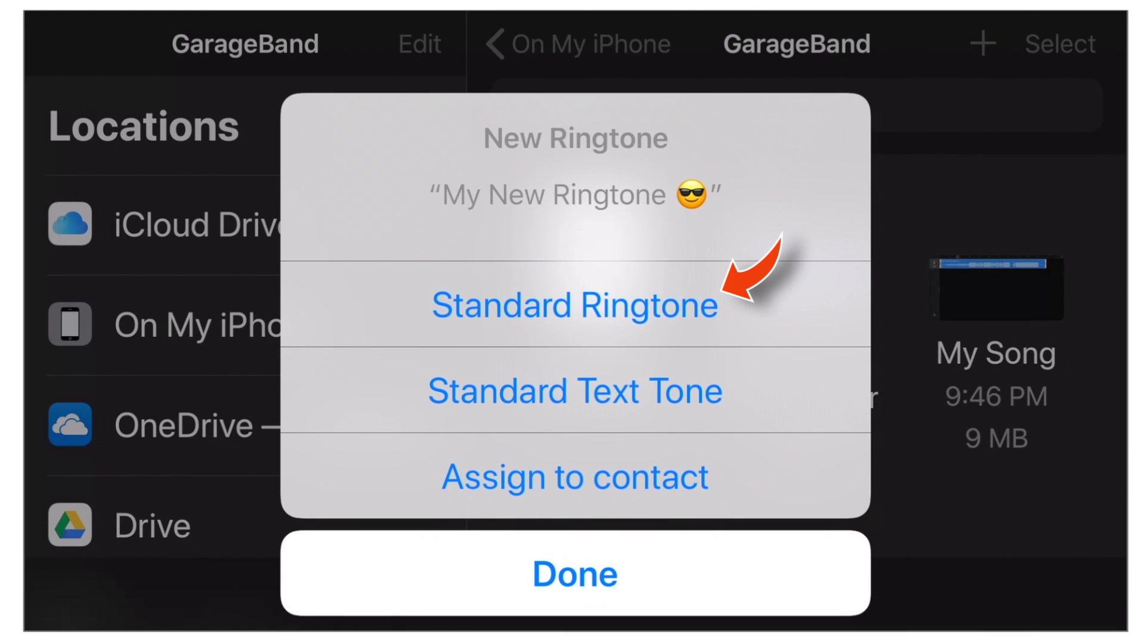
pyautogui.click(574, 305)
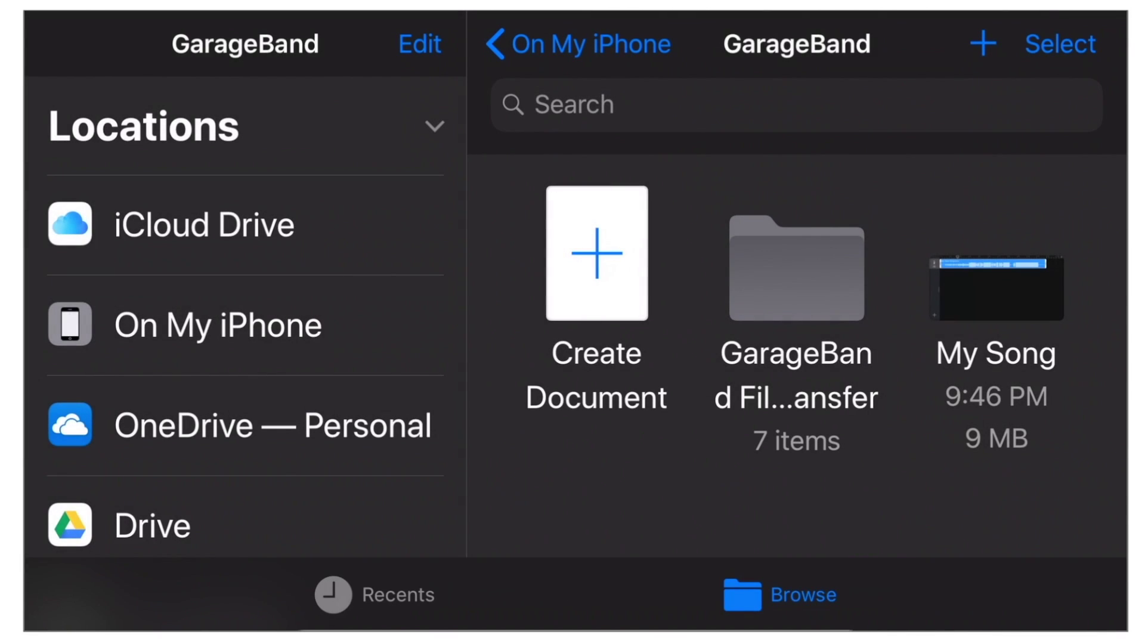